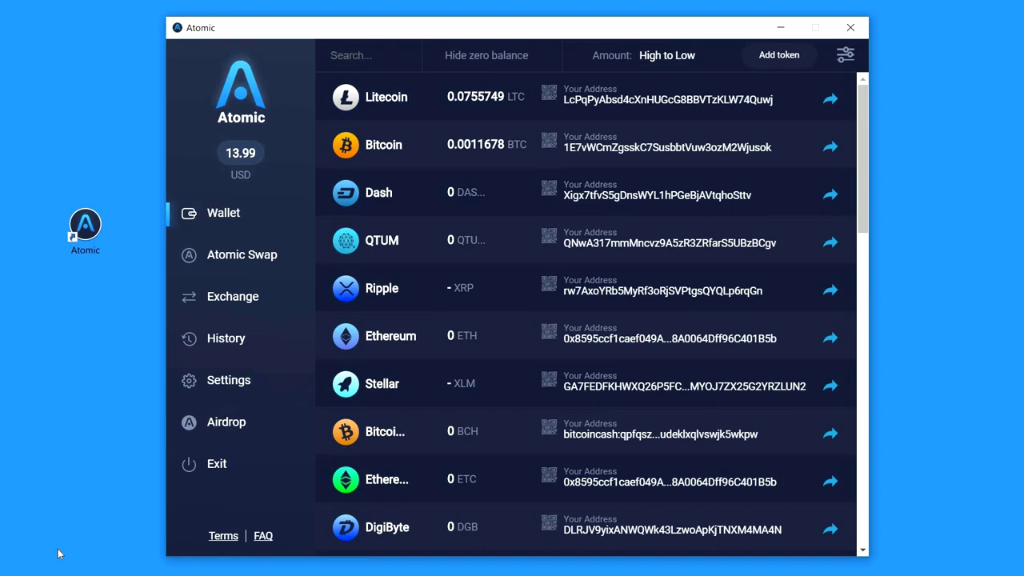
Open Atomic Swap, look through the Place order and My orders tabs, then return to Markets
{"action": "left_click", "coordinate": [238, 256]}
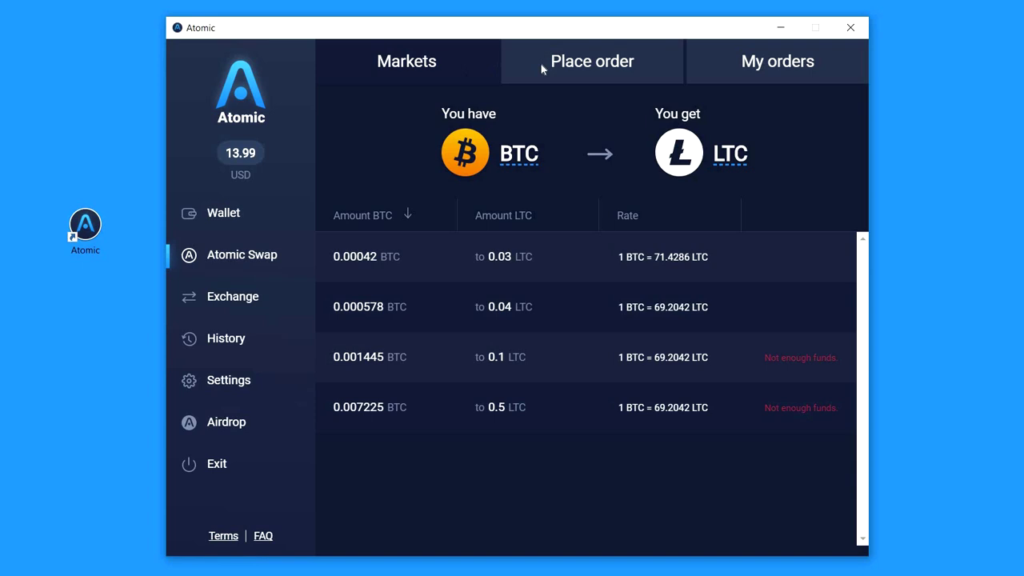
{"action": "left_click", "coordinate": [674, 64]}
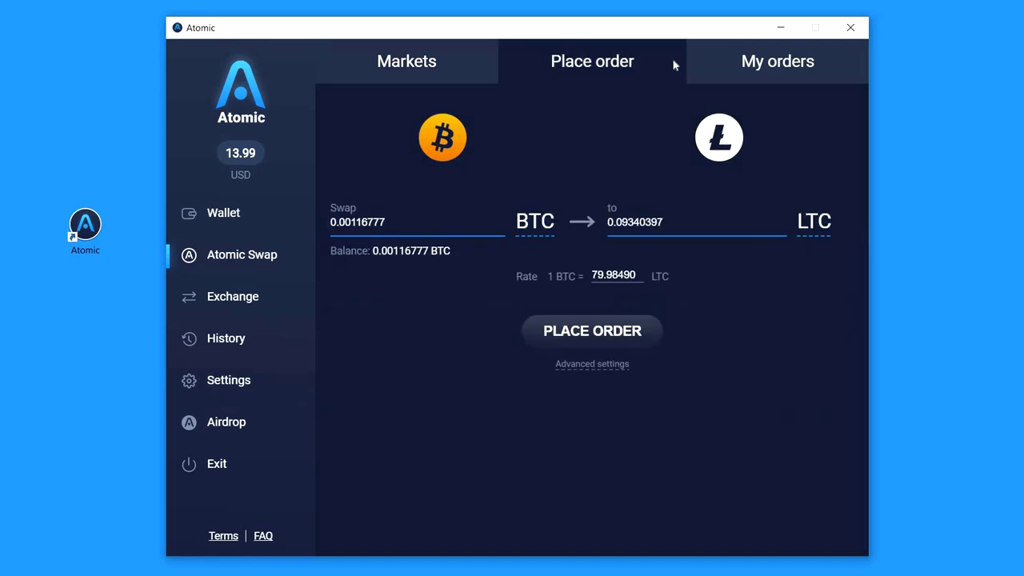
{"action": "left_click", "coordinate": [778, 61]}
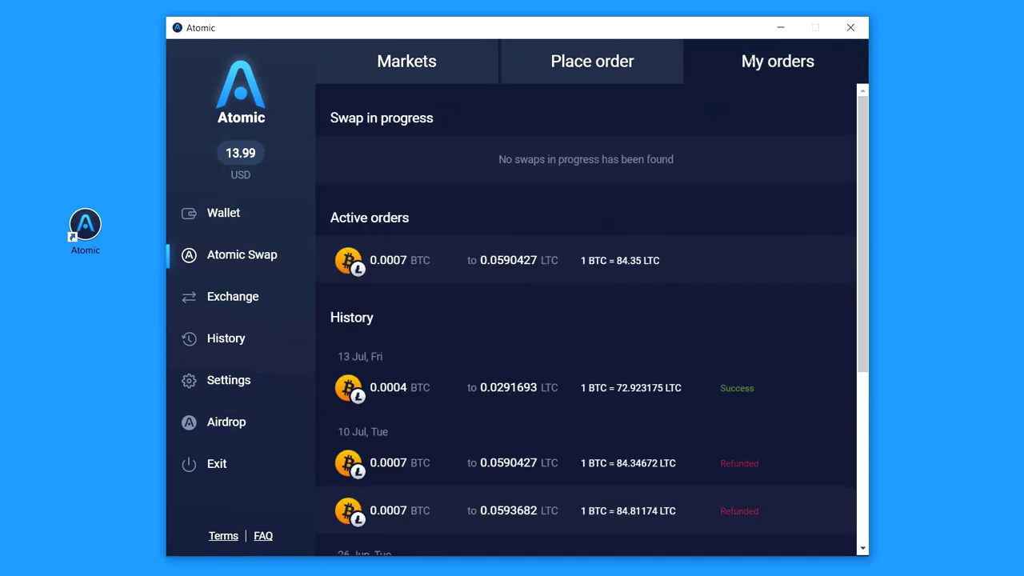
{"action": "left_click", "coordinate": [439, 59]}
{"action": "mouse_move", "coordinate": [585, 257]}
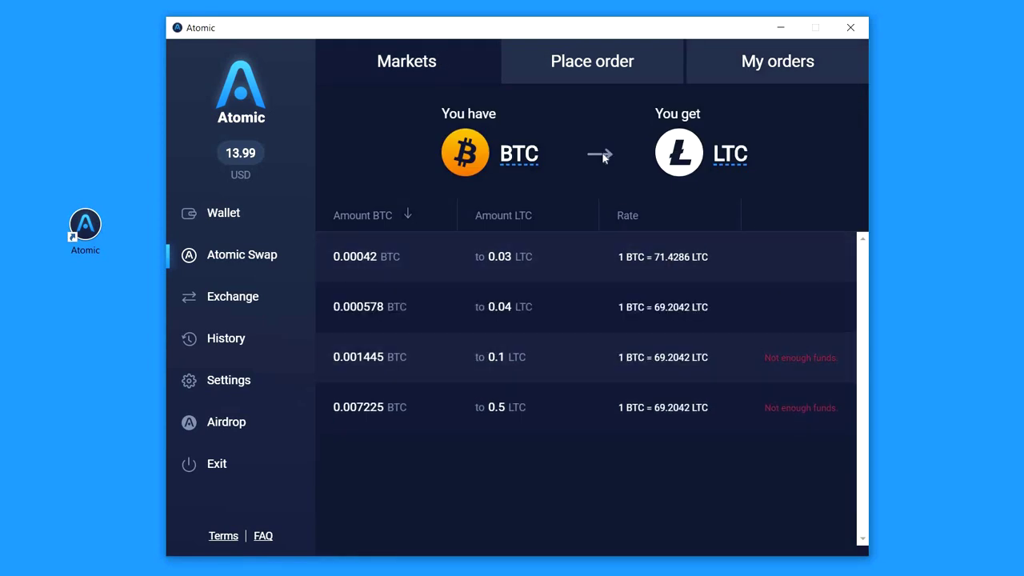
Try the LTC and QTUM pairs in the swap-from coin list, ending on LTC
{"action": "left_click", "coordinate": [603, 155]}
{"action": "mouse_move", "coordinate": [585, 307]}
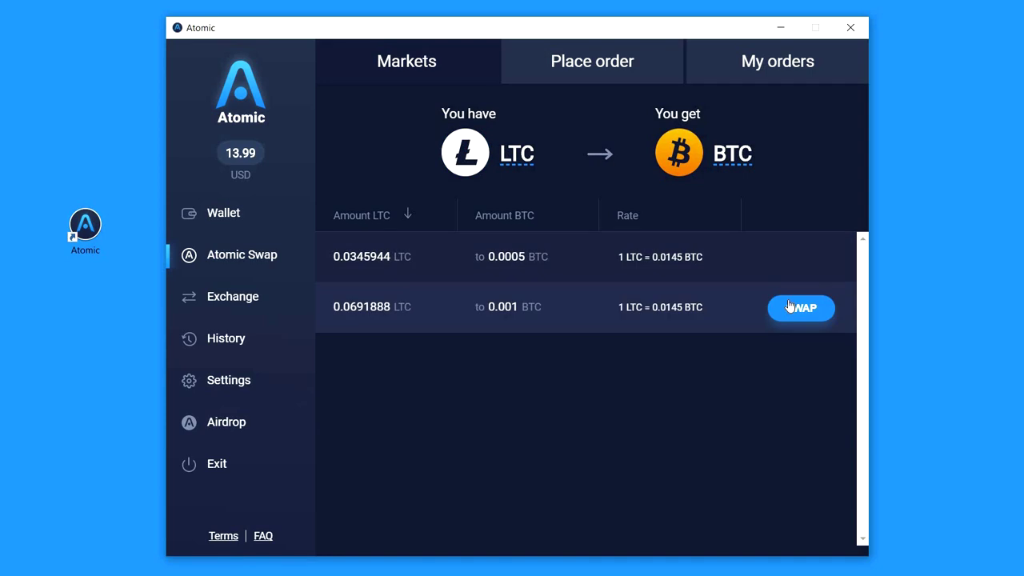
{"action": "left_click", "coordinate": [516, 157]}
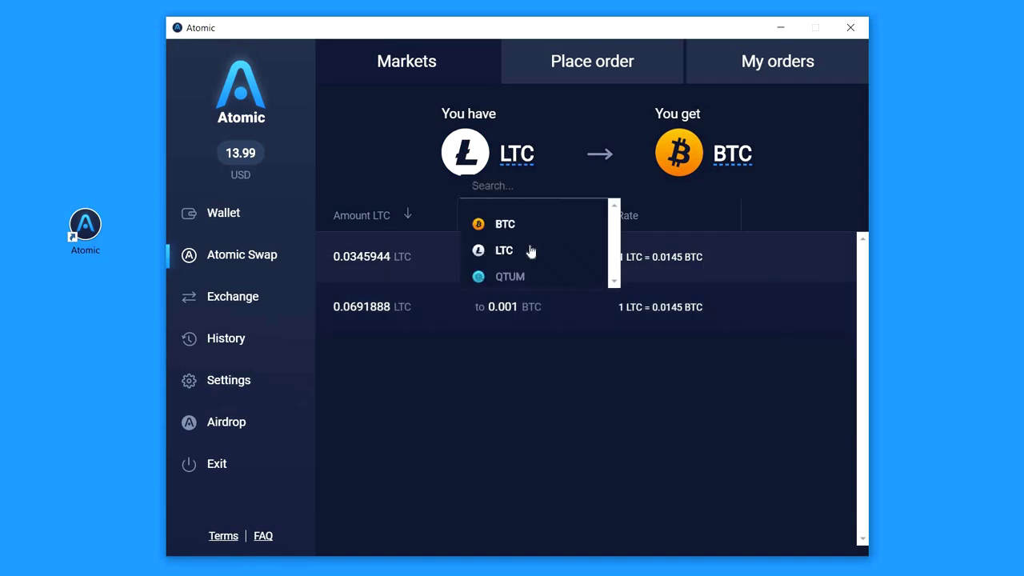
{"action": "left_click", "coordinate": [515, 274]}
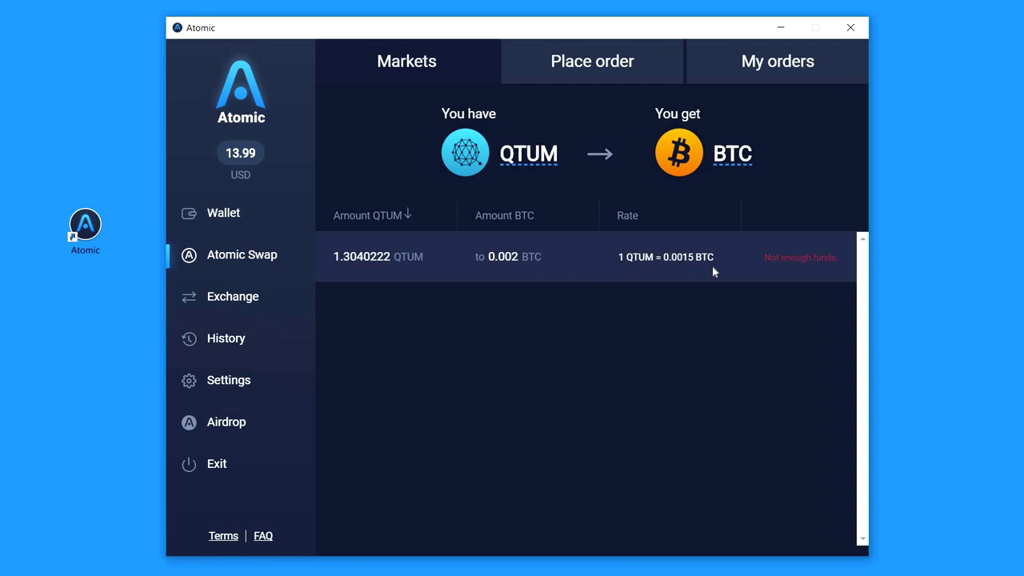
{"action": "left_click", "coordinate": [554, 156]}
{"action": "left_click", "coordinate": [506, 251]}
{"action": "mouse_move", "coordinate": [509, 256]}
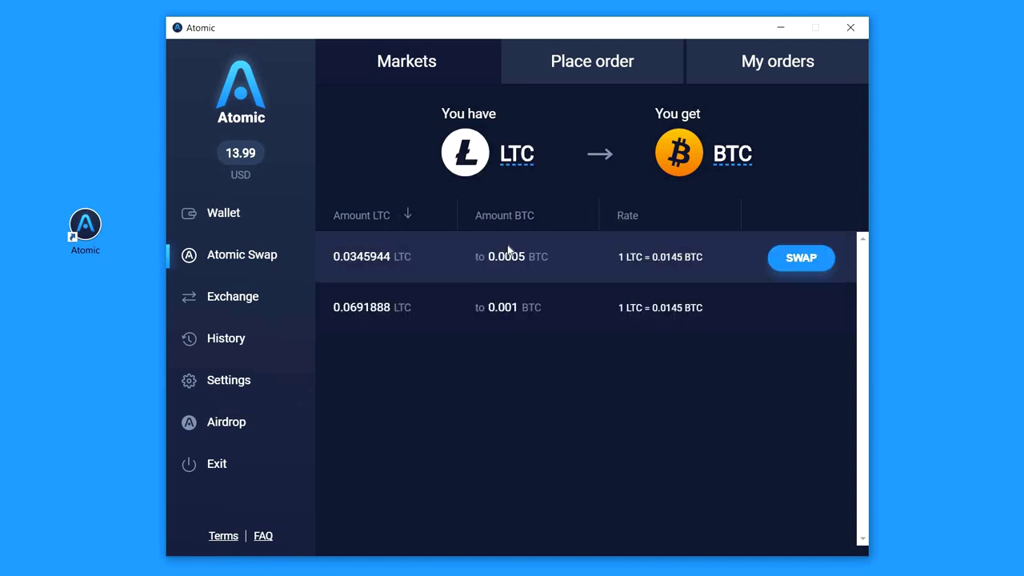
Request the 0.00042 BTC for 0.03 LTC swap, authorising it with the wallet password
{"action": "left_click", "coordinate": [601, 153]}
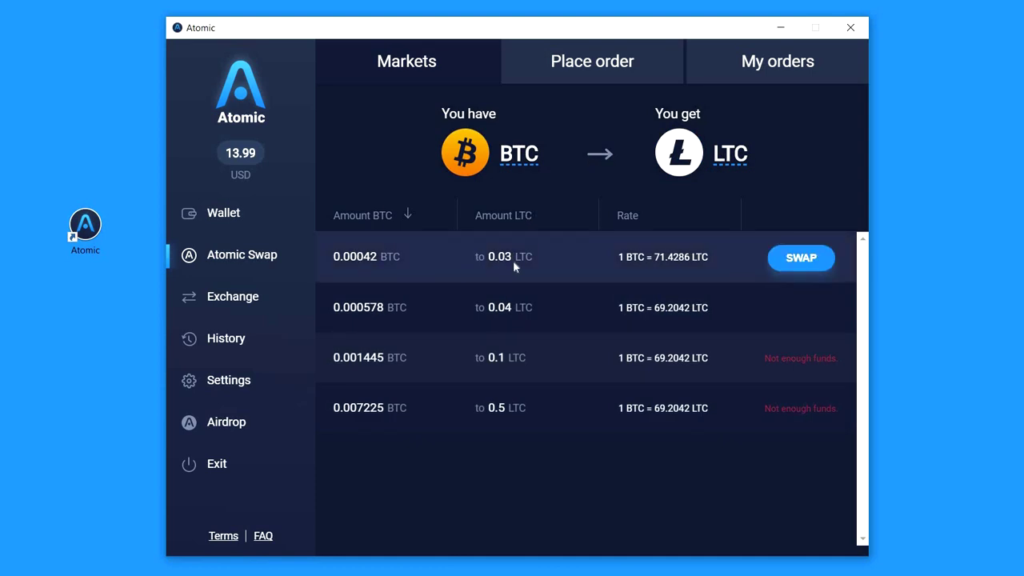
{"action": "left_click", "coordinate": [804, 260]}
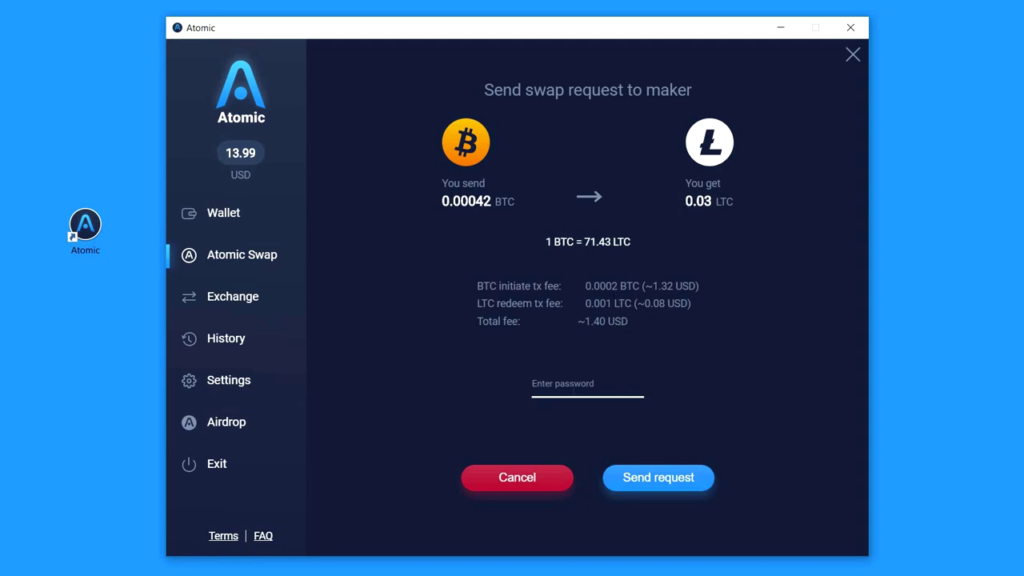
{"action": "left_click", "coordinate": [582, 386]}
{"action": "type", "text": "***"}
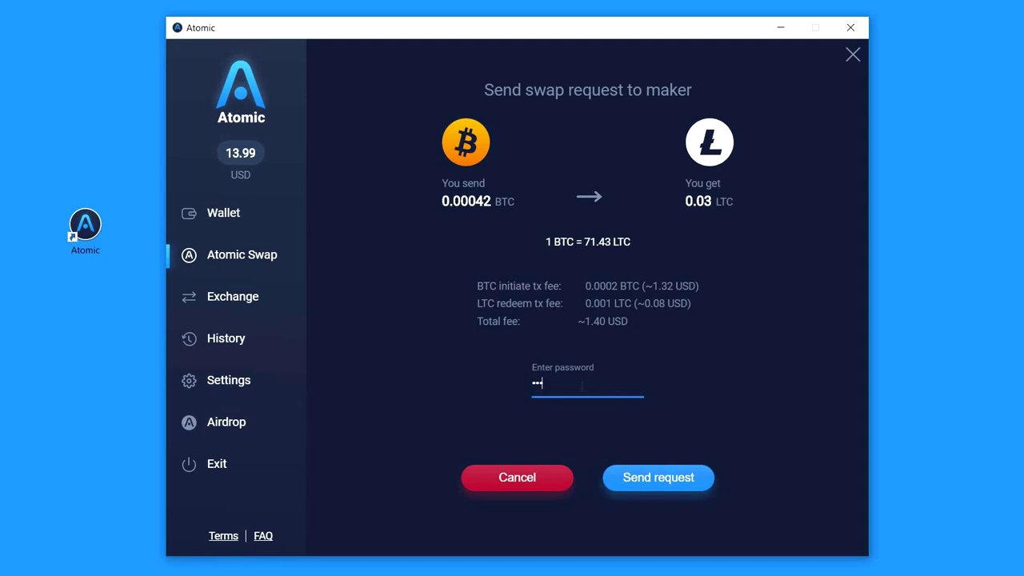
{"action": "type", "text": "***"}
{"action": "left_click", "coordinate": [659, 477]}
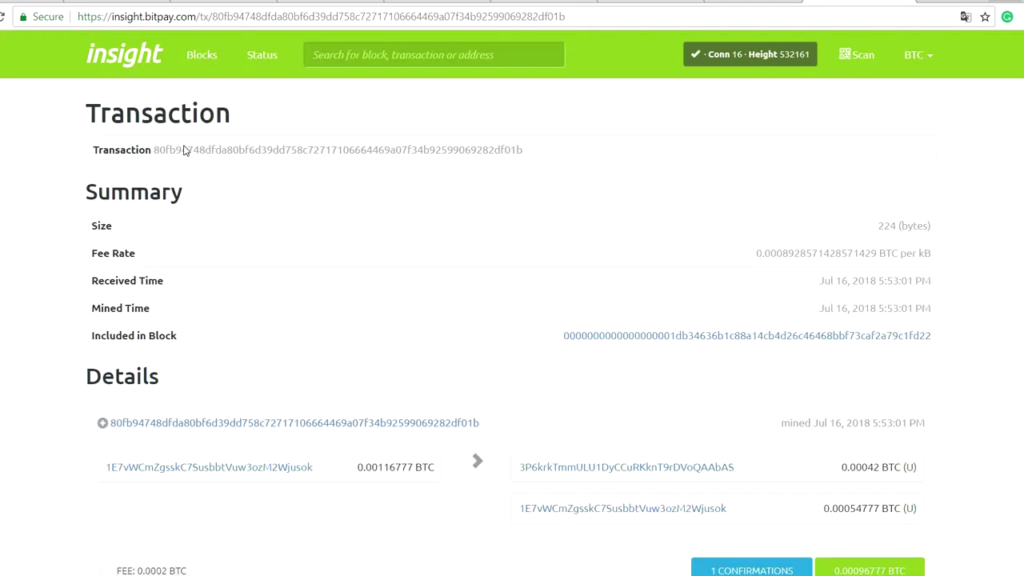
Scroll through the BTC contract transaction's summary, details and confirmation in Insight
{"action": "scroll", "coordinate": [605, 211], "scroll_direction": "down", "scroll_amount": 1}
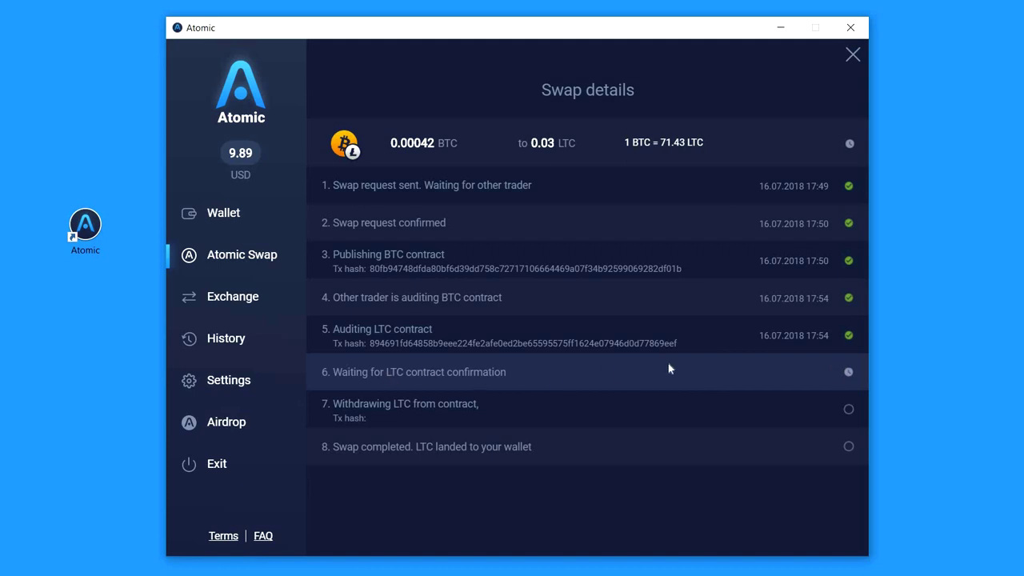
Open the step 5 LTC contract transaction in the Litecoin Insight explorer and review it
{"action": "left_click", "coordinate": [588, 347]}
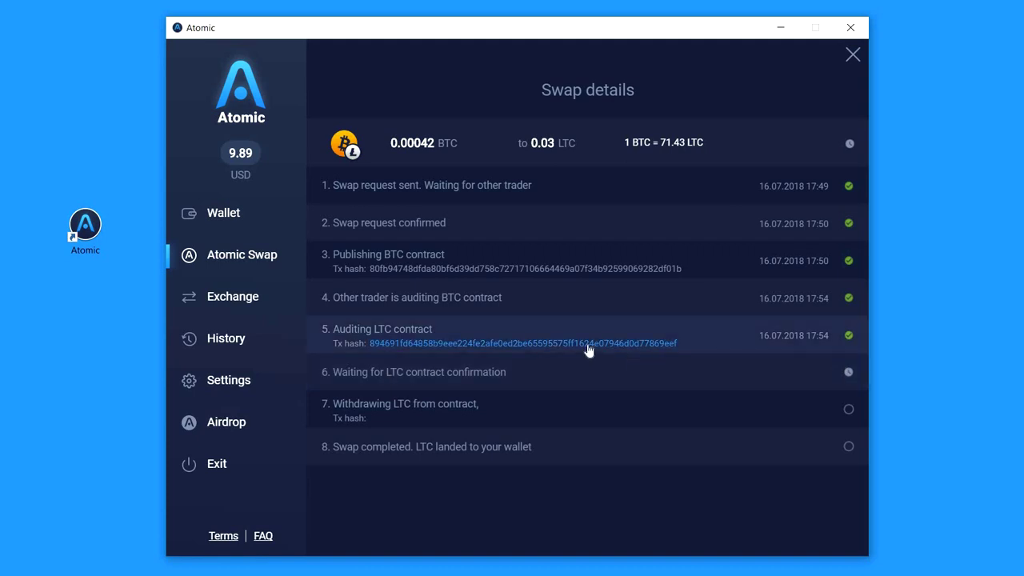
{"action": "scroll", "coordinate": [622, 343], "scroll_direction": "down", "scroll_amount": 3}
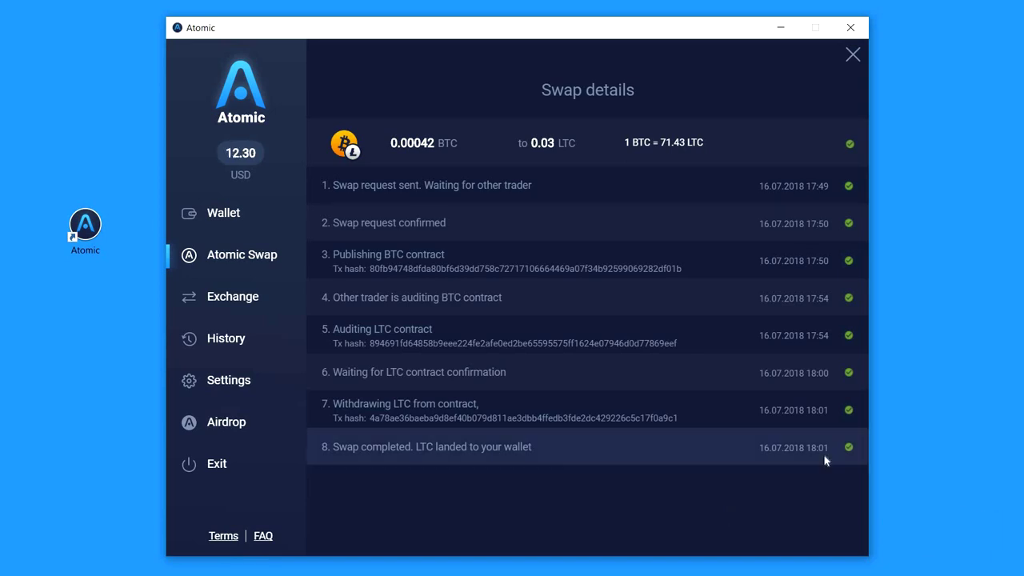
Close Swap details, then open and close the completed 0.00042 BTC order's details
{"action": "left_click", "coordinate": [853, 56]}
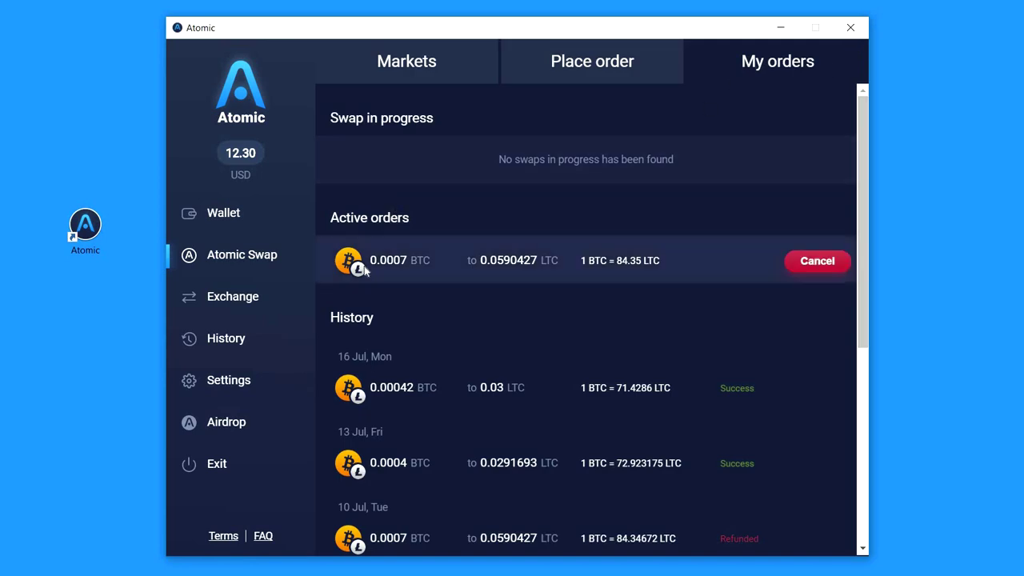
{"action": "mouse_move", "coordinate": [584, 387]}
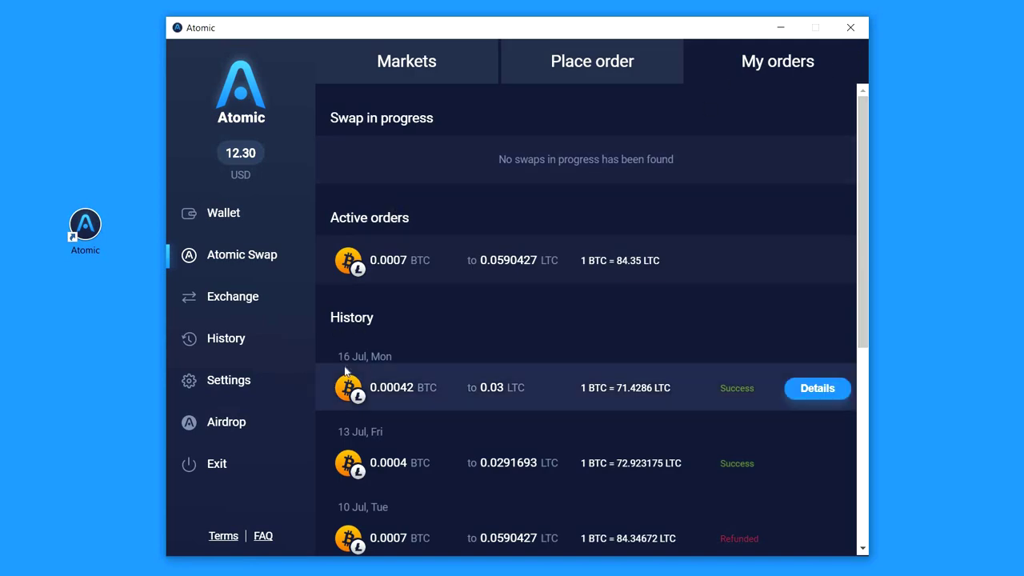
{"action": "left_click", "coordinate": [810, 400]}
{"action": "left_click", "coordinate": [852, 55]}
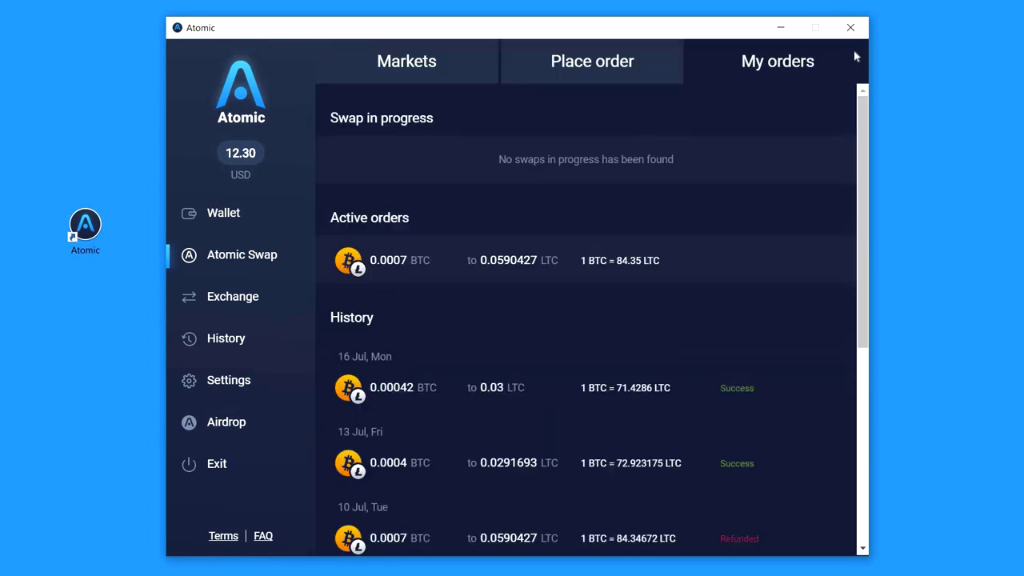
Show the History list with the +0.029 LTC receipt and 0.00042 BTC payment
{"action": "left_click", "coordinate": [254, 345]}
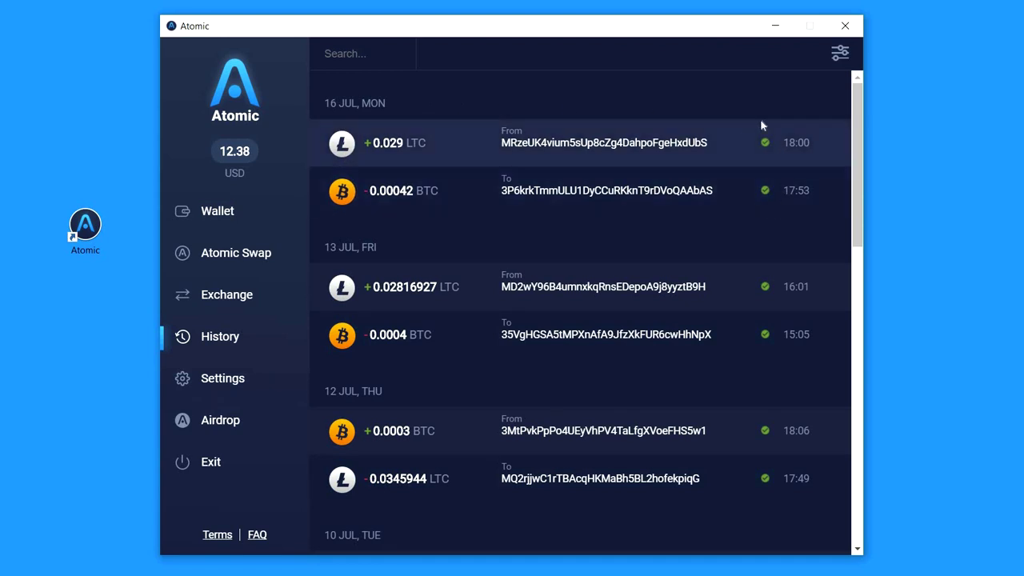
Return to the Wallet coin list showing 0.1045749 LTC and 0.0005478 BTC
{"action": "left_click", "coordinate": [219, 216]}
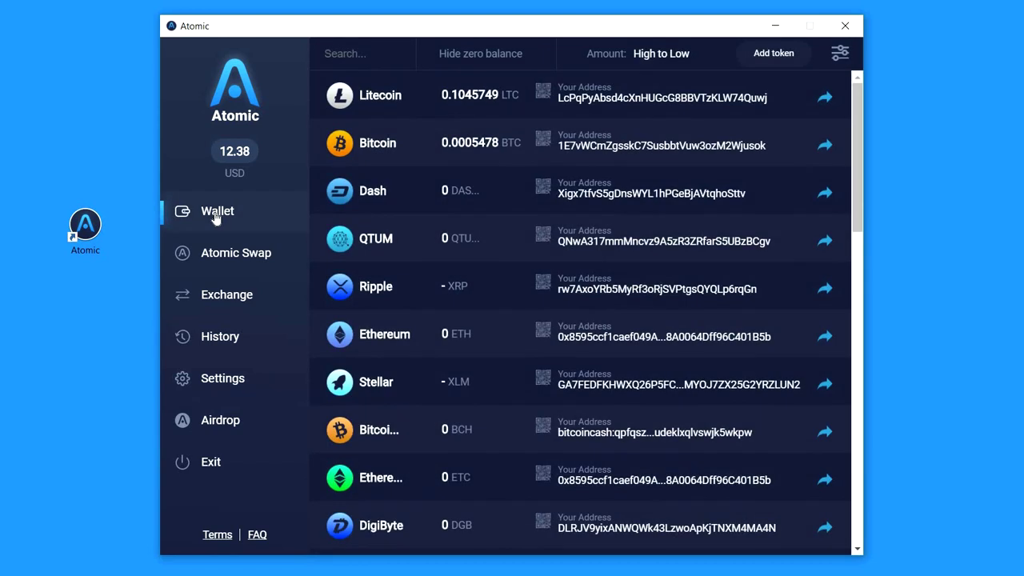